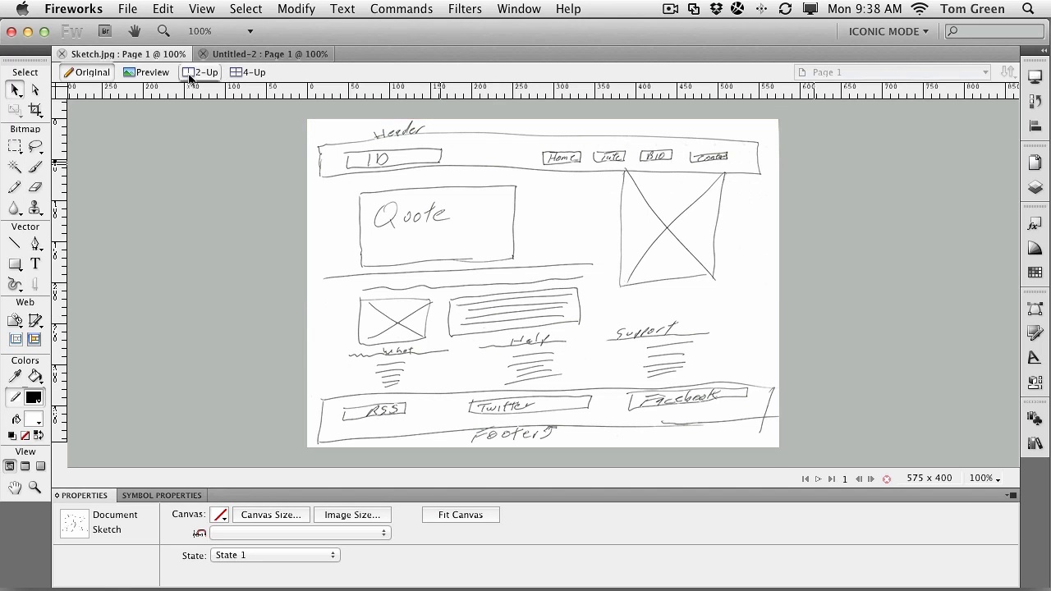
Step: In the Untitled-2 document, draw a wide rectangle about 444 by 45 pixels near the top edge of the canvas
left_click(253, 55)
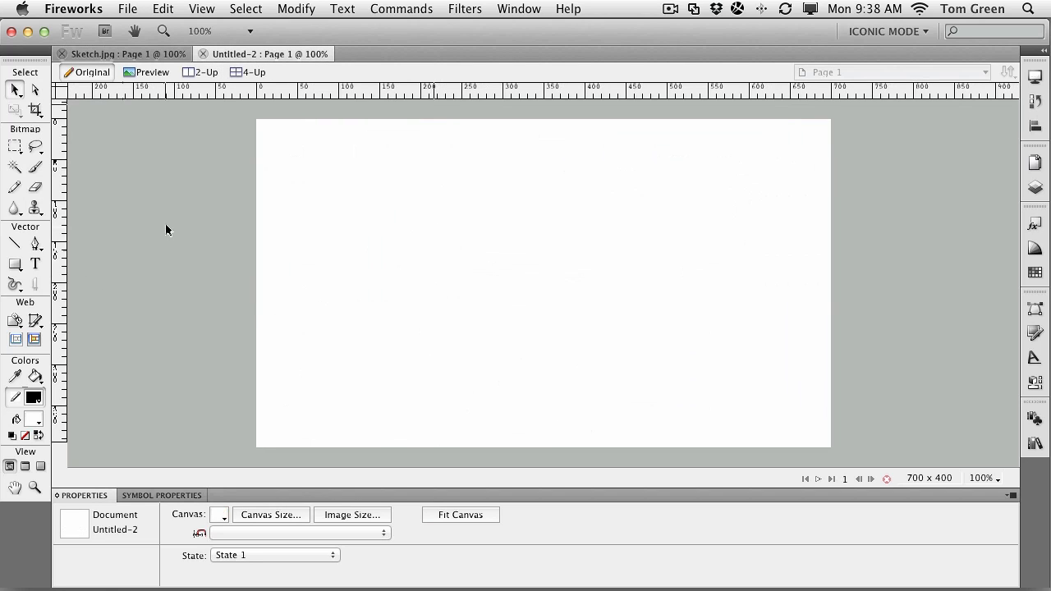
left_click_drag(12, 267, 87, 286)
mouse_move(286, 149)
left_mouse_down()
mouse_move(720, 164)
mouse_move(729, 183)
mouse_move(635, 184)
mouse_move(651, 185)
left_mouse_up()
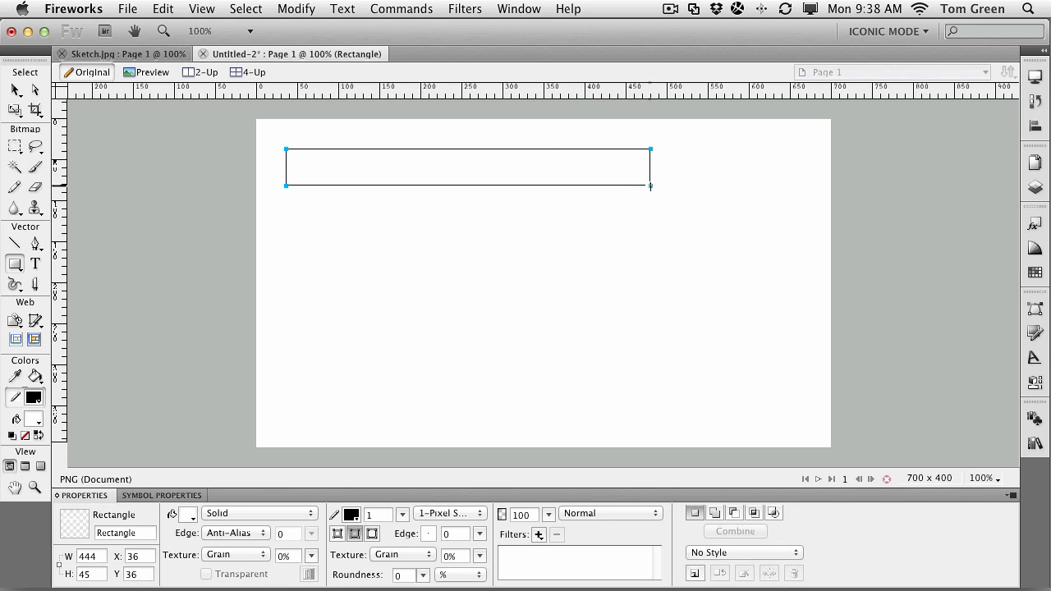
Step: Remove the rectangle's stroke and fill it with dark grey #333333, then deselect it
left_click(351, 514)
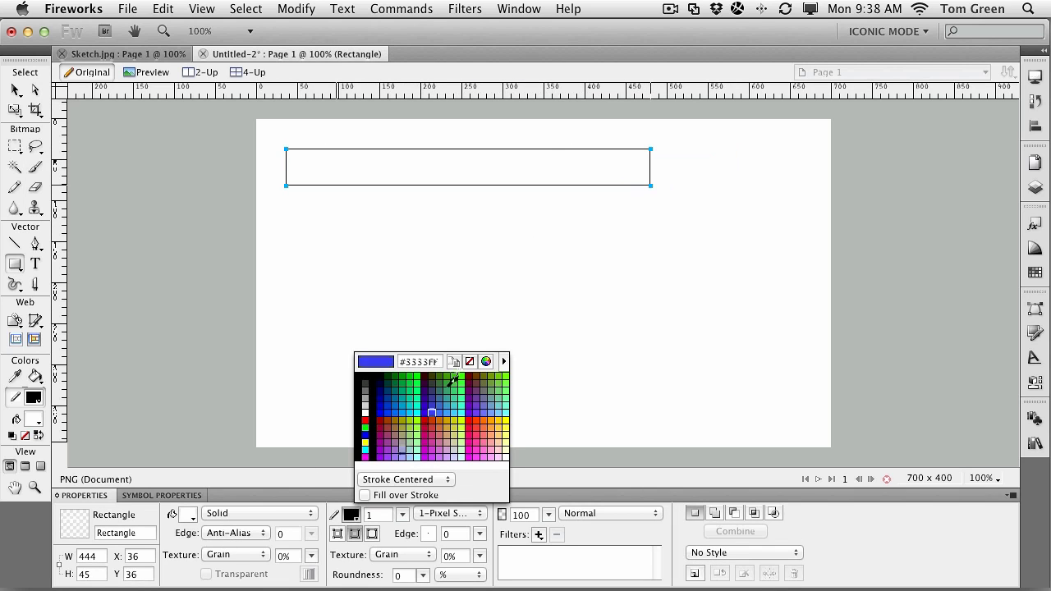
left_click(469, 362)
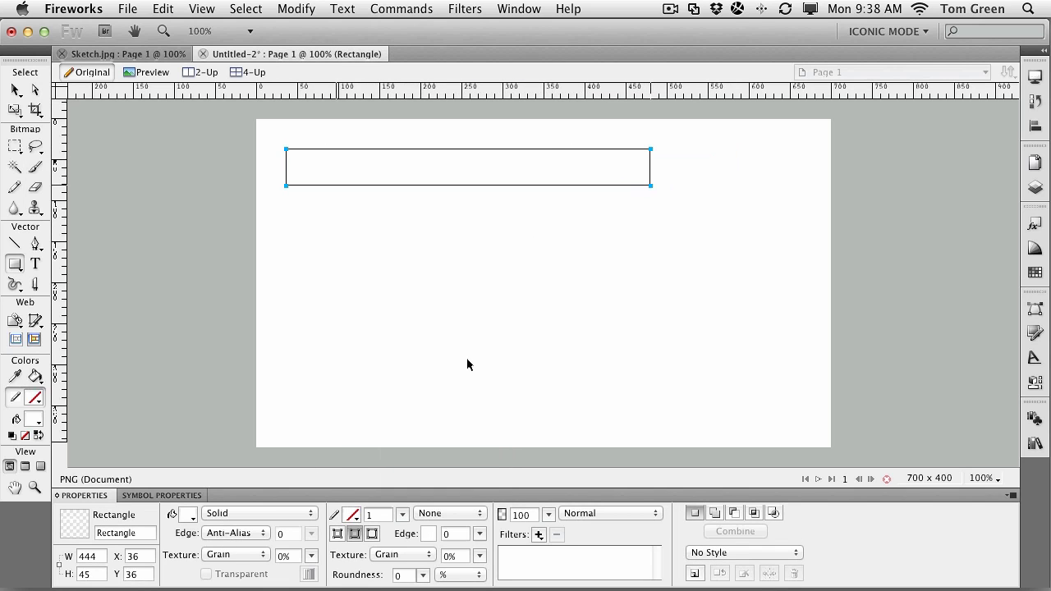
left_click(189, 515)
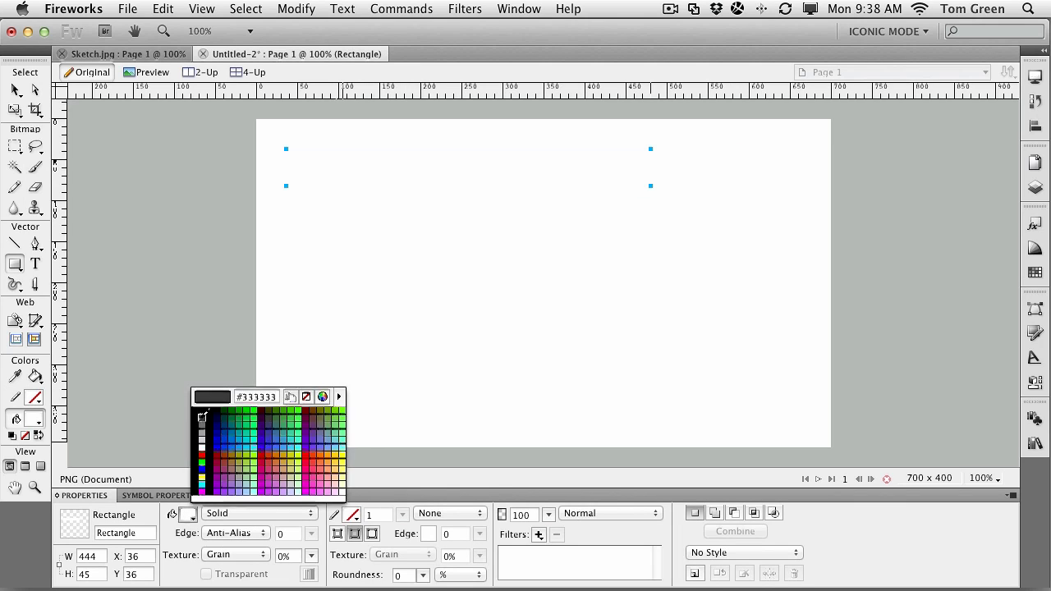
left_click(202, 417)
left_click(16, 89)
left_click(337, 222)
Step: Convert the dark grey bar to a graphic symbol named Header and save it to the Common Library in Custom Symbols
right_click(403, 168)
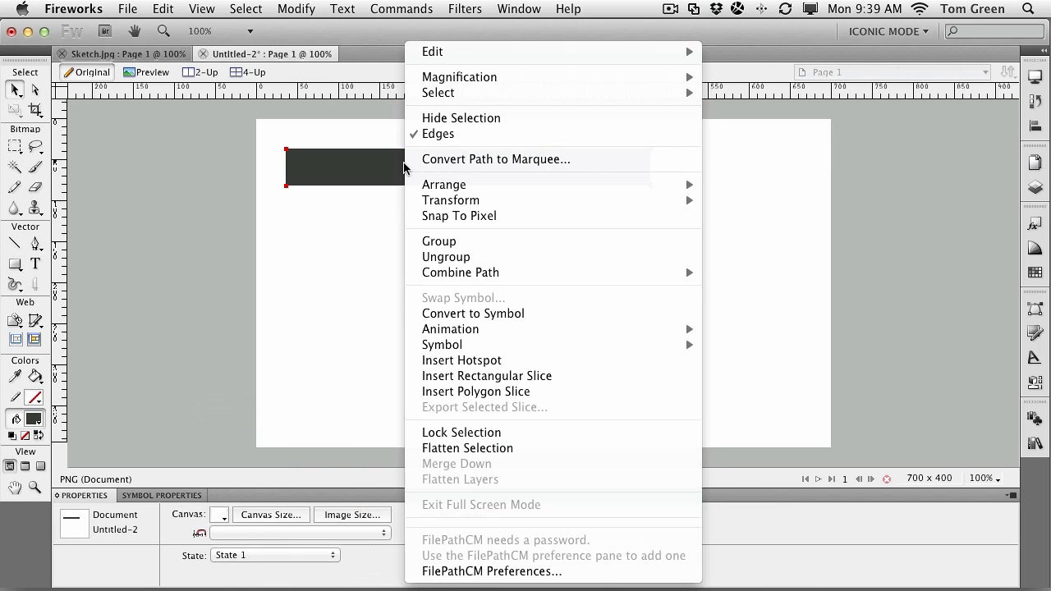
left_click(457, 319)
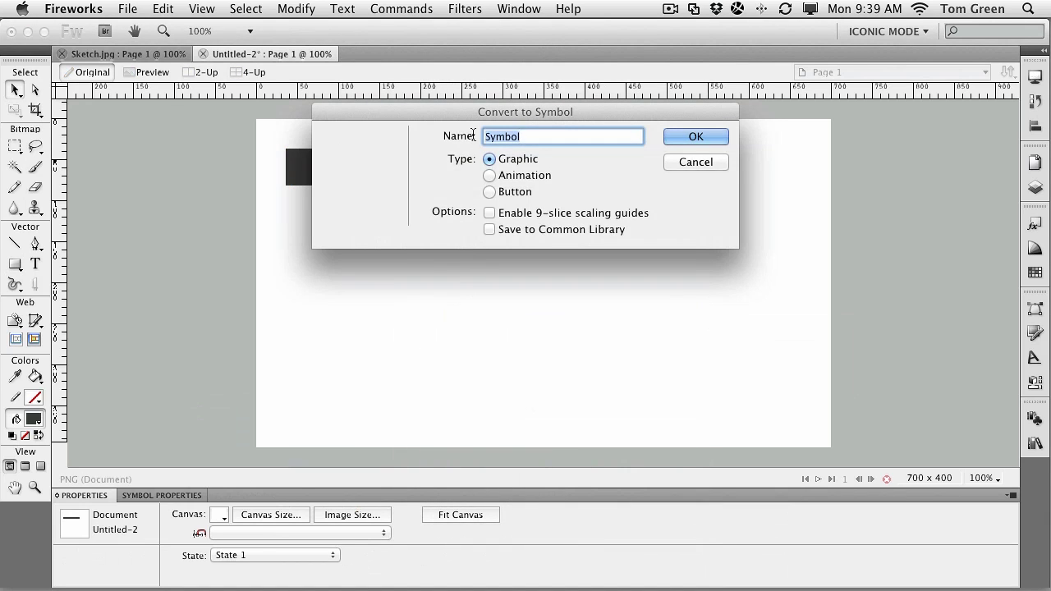
type("Header")
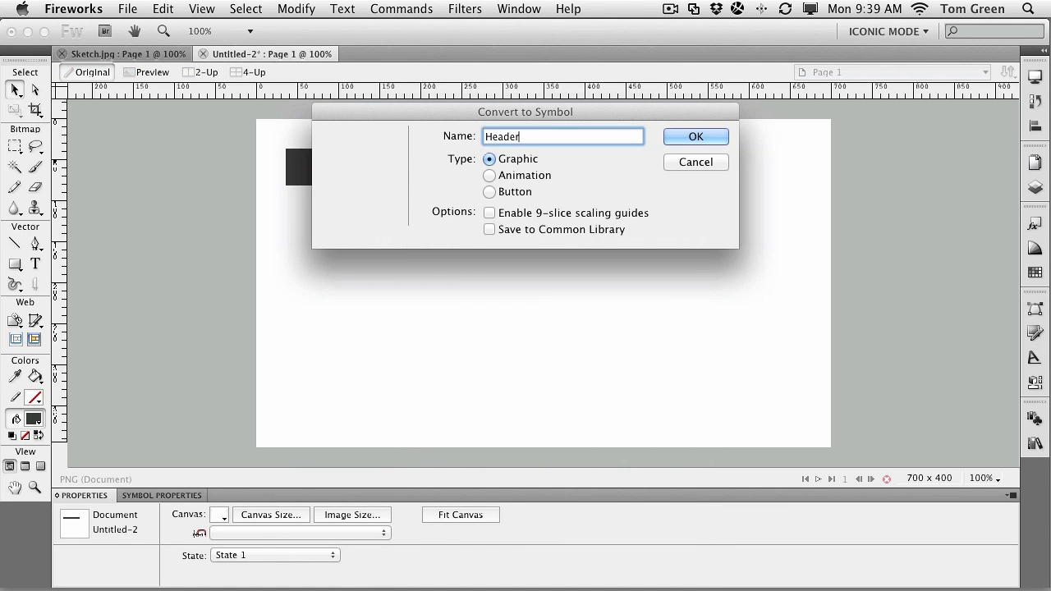
left_click(490, 230)
left_click(704, 138)
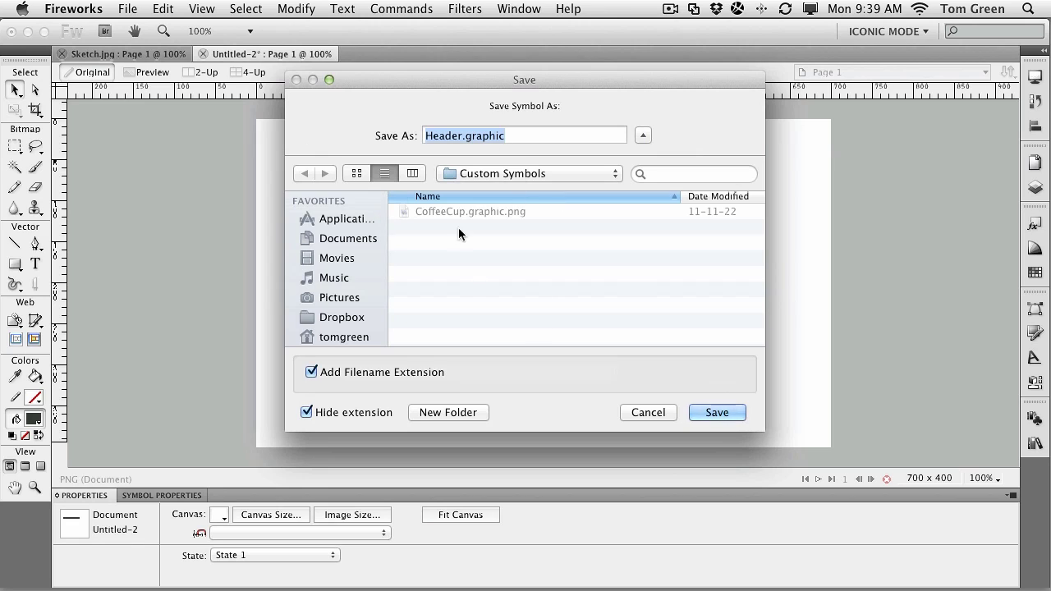
left_click(709, 411)
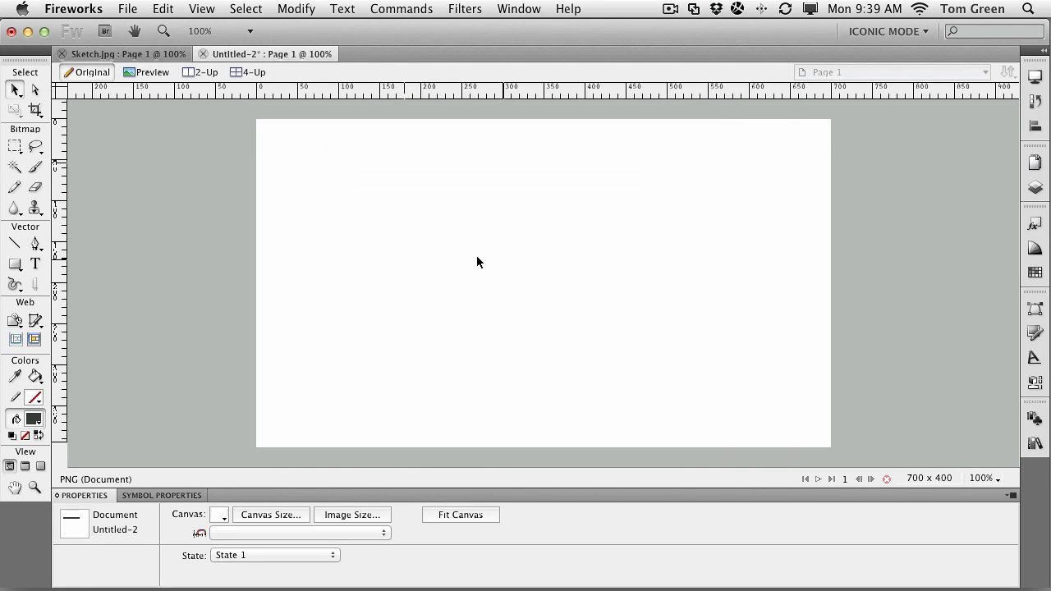
Step: Check the Custom Symbols folder of the Common Library for the saved Header symbol
left_click(1035, 444)
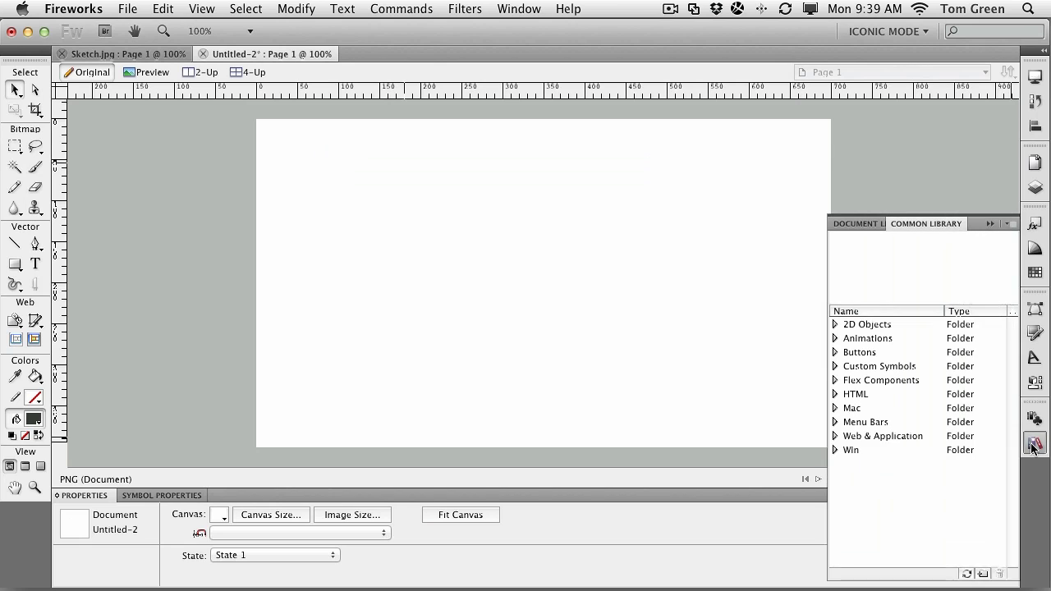
left_click(835, 366)
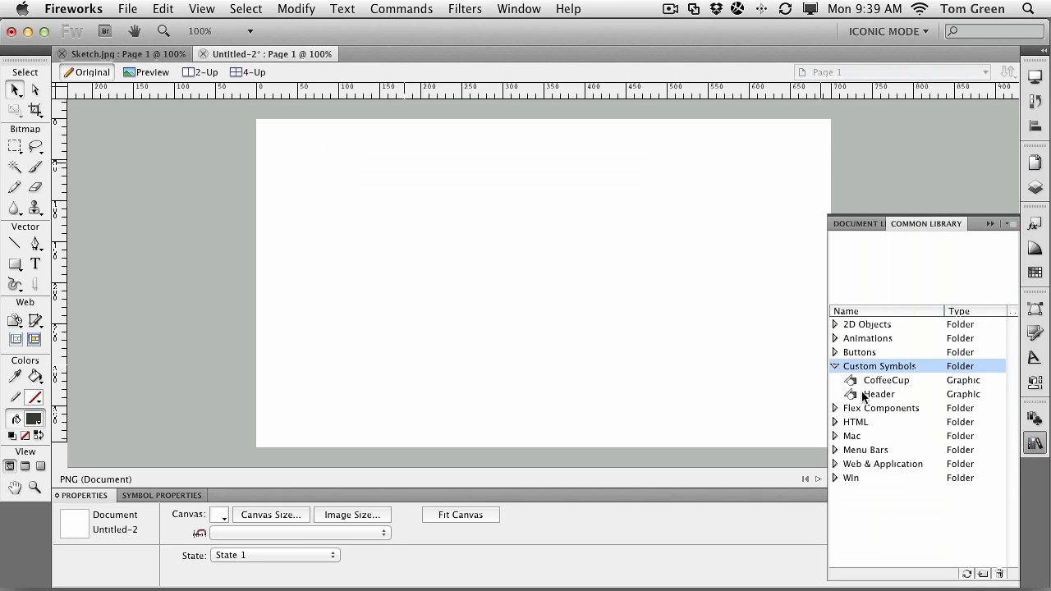
left_click(989, 223)
Step: Draw a wide rectangle about 441 by 44 pixels in the upper part of the canvas and fill it with medium grey
left_click(15, 264)
left_click_drag(278, 166, 640, 202)
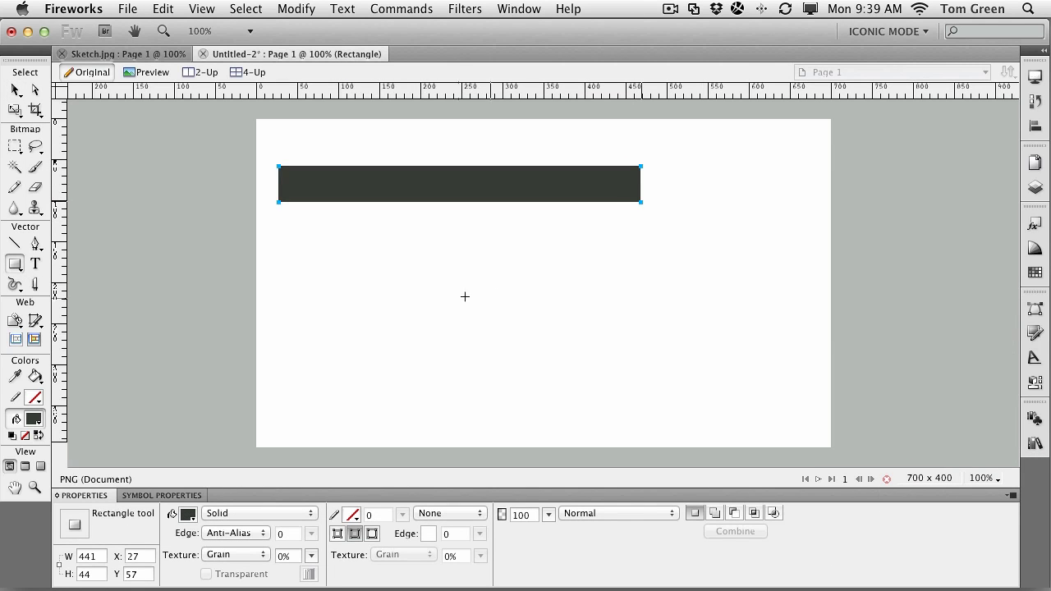
left_click(188, 514)
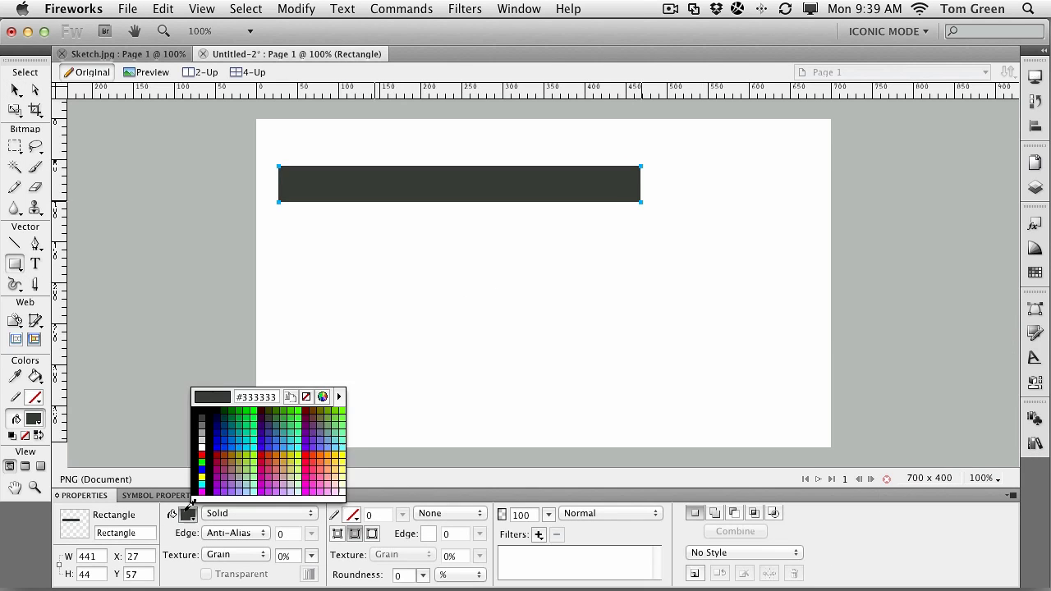
left_click(201, 434)
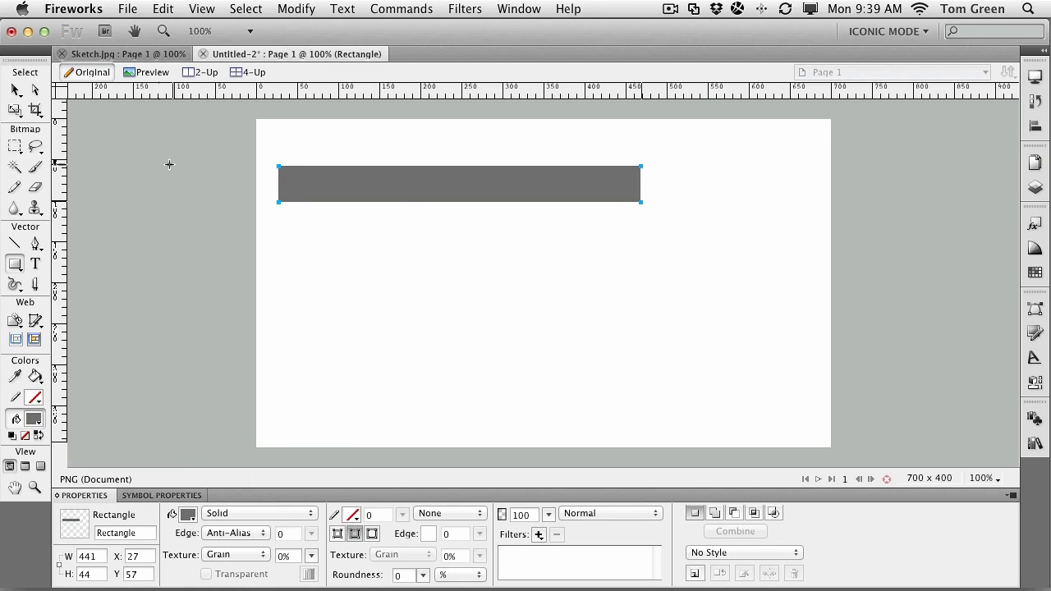
Step: Convert the medium grey bar to a graphic symbol named Footer and save it to the Common Library in Custom Symbols
left_click(15, 90)
right_click(454, 194)
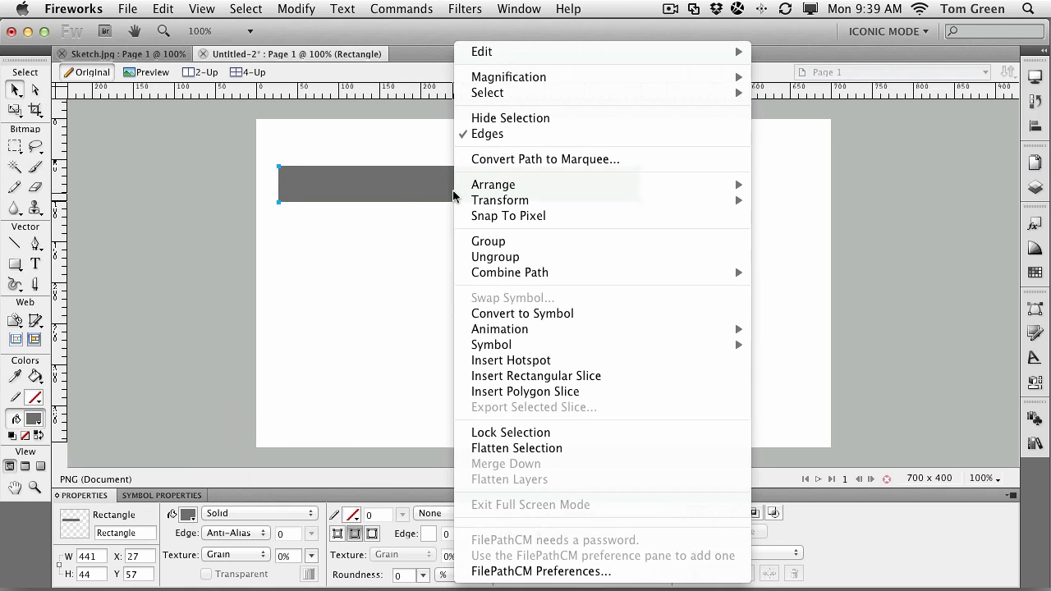
left_click(509, 313)
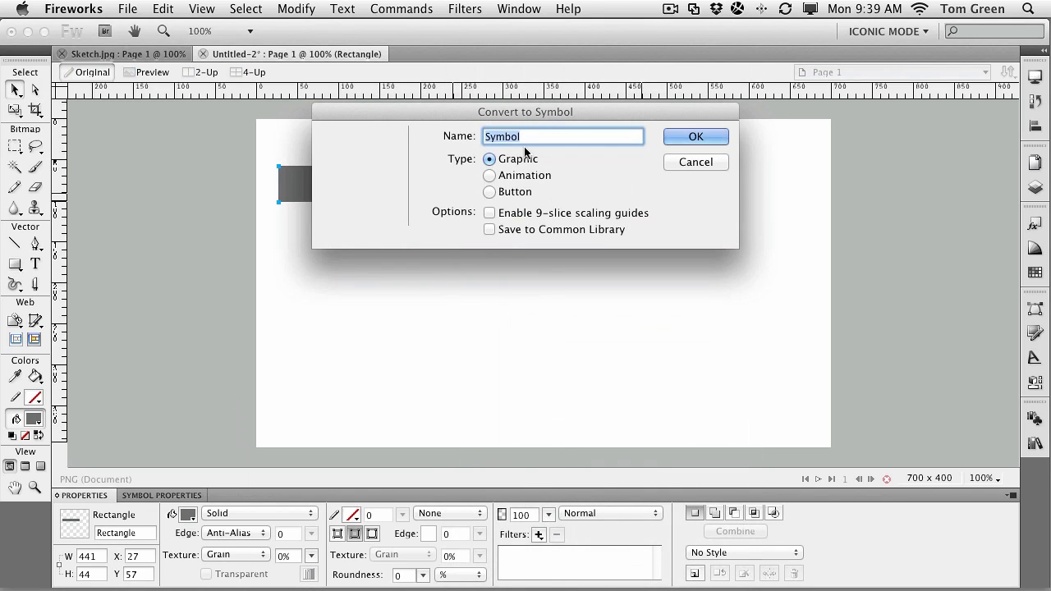
type("Footer")
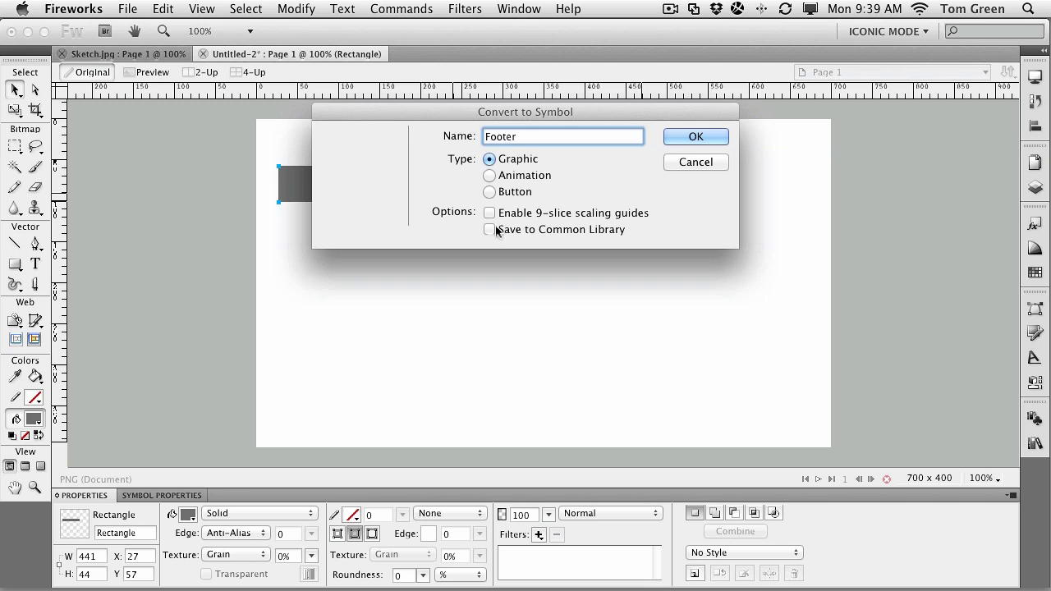
left_click(491, 230)
left_click(695, 136)
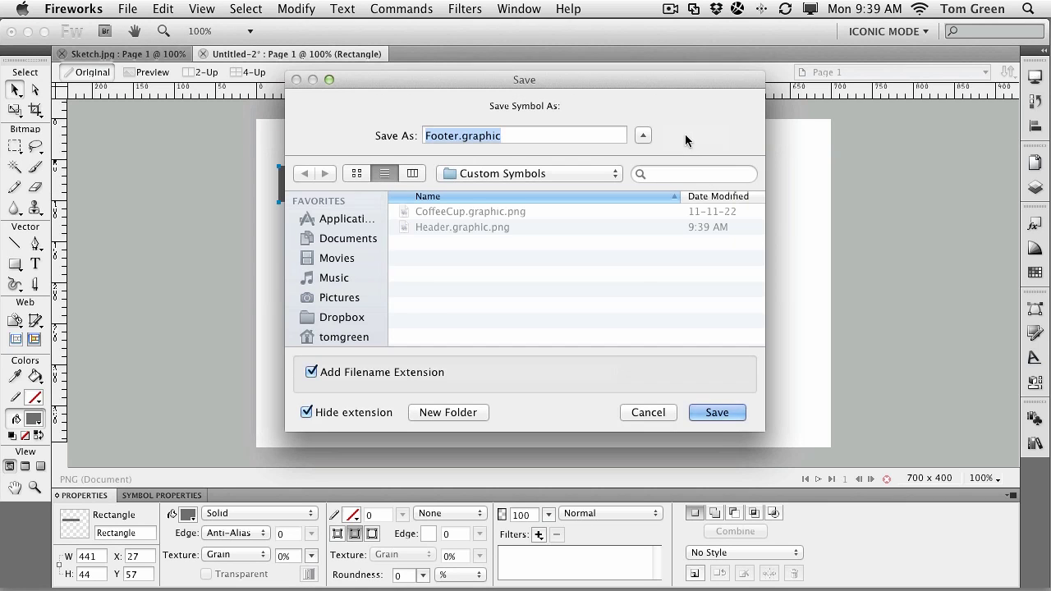
left_click(718, 413)
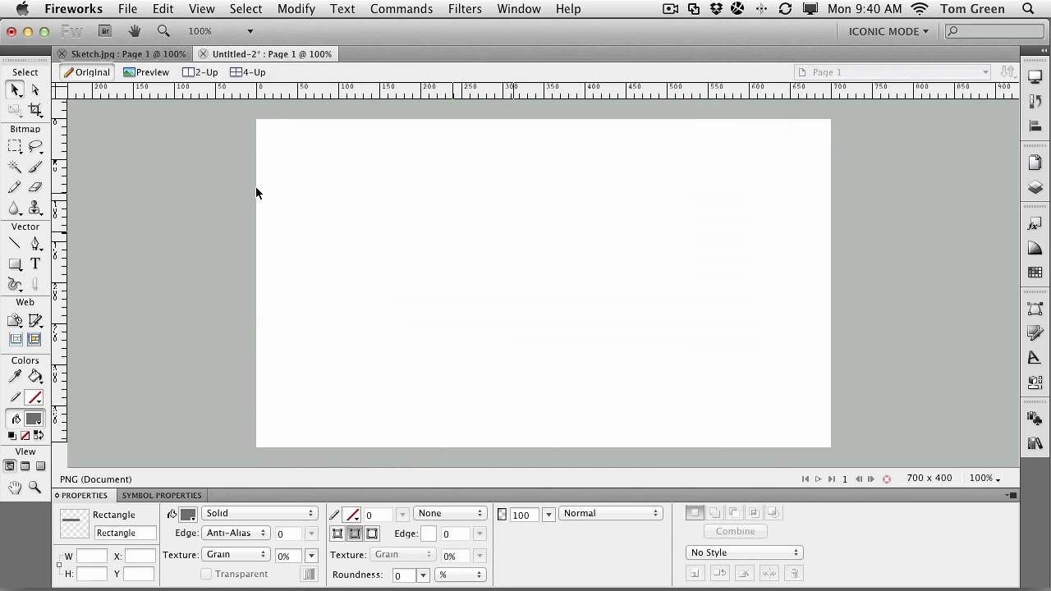
Step: Draw a rectangle about 153 by 165 pixels in the left half of the canvas and fill it with grey #999999
left_click(16, 265)
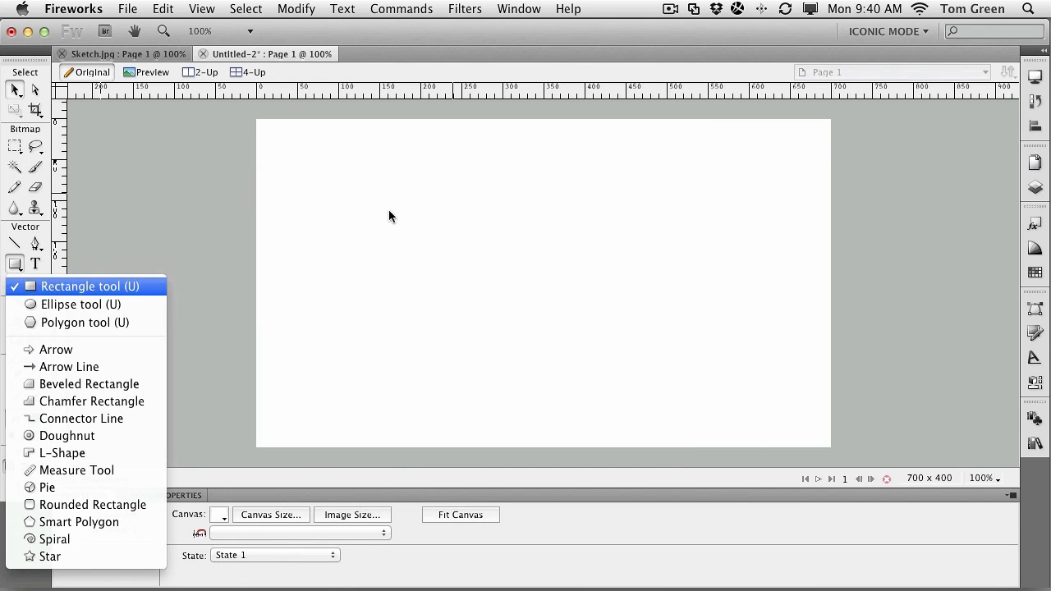
left_click_drag(308, 179, 434, 314)
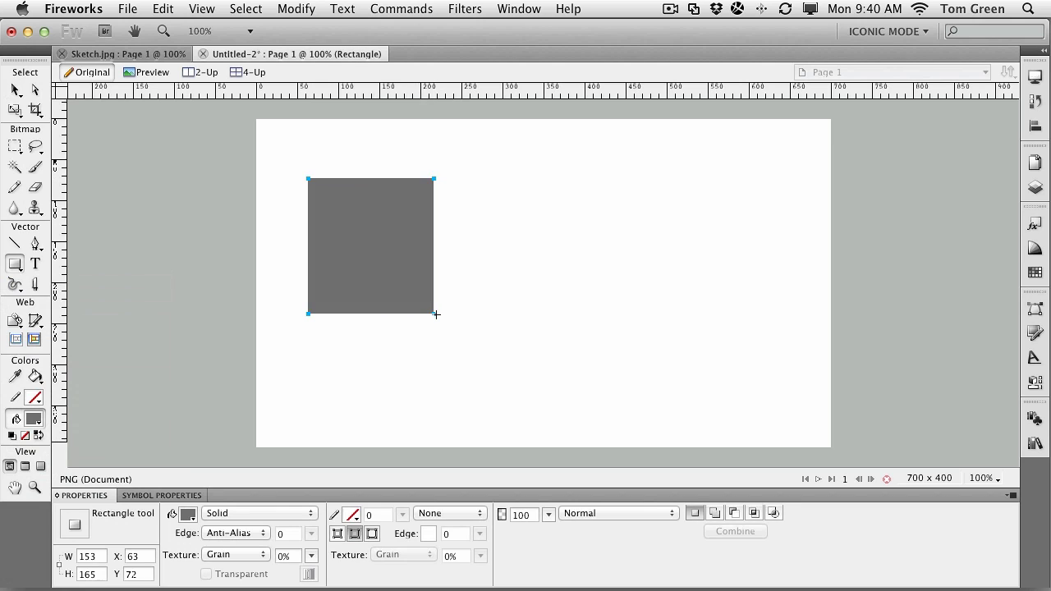
left_click(188, 511)
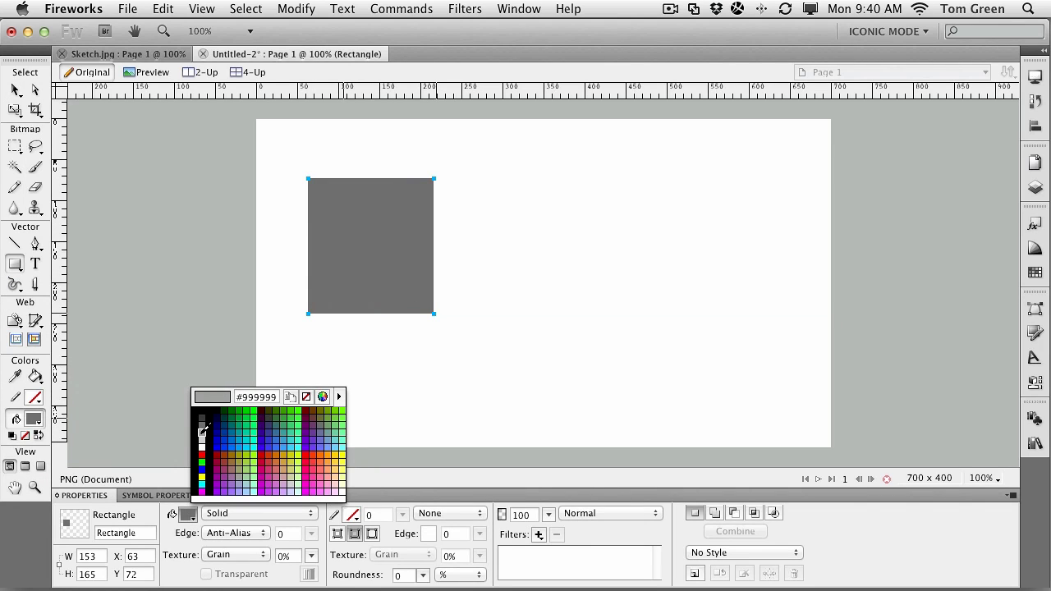
left_click(204, 428)
Step: Convert the grey block to a graphic symbol named Content and save it to the Common Library in Custom Symbols
left_click(14, 87)
right_click(334, 206)
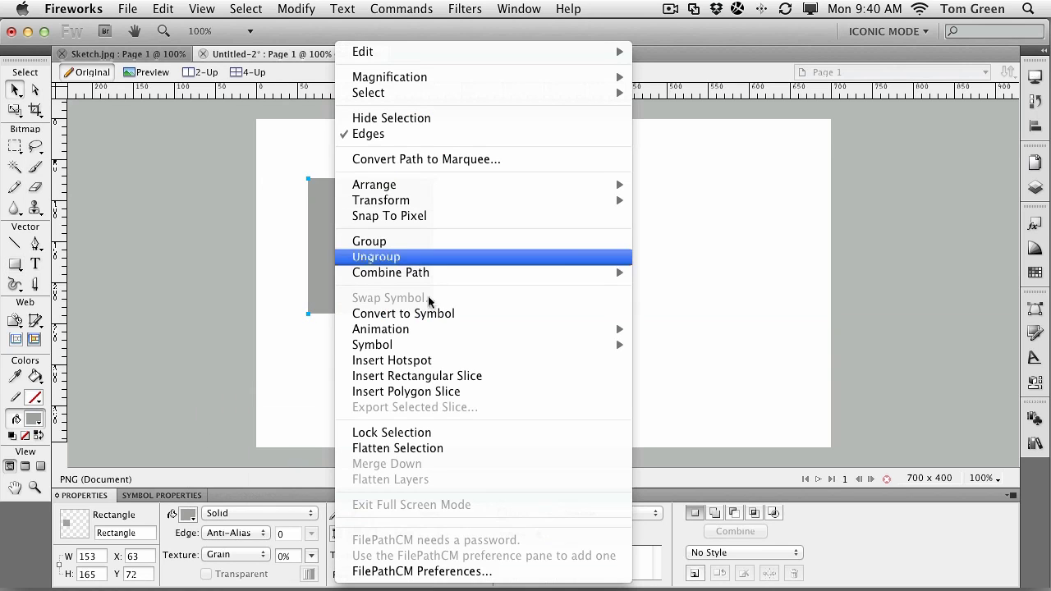
left_click(403, 312)
type("C")
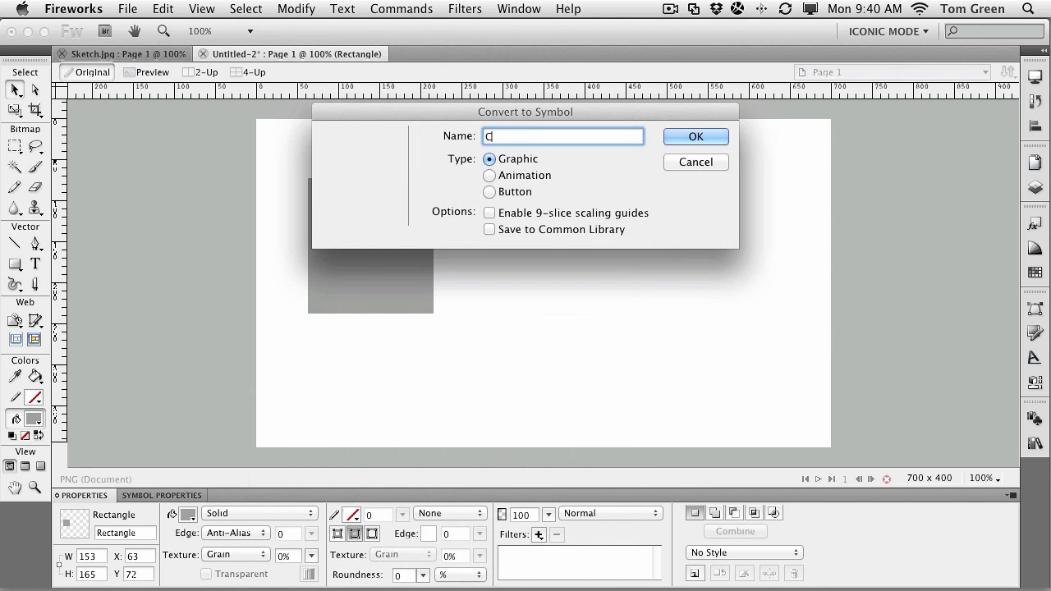
type("ontent")
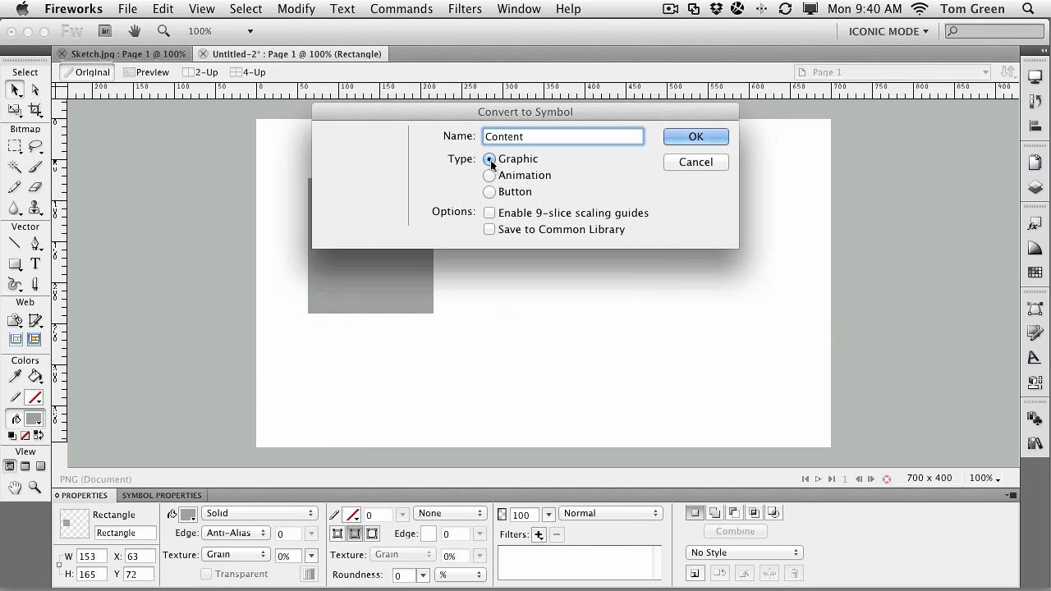
left_click(489, 229)
left_click(696, 136)
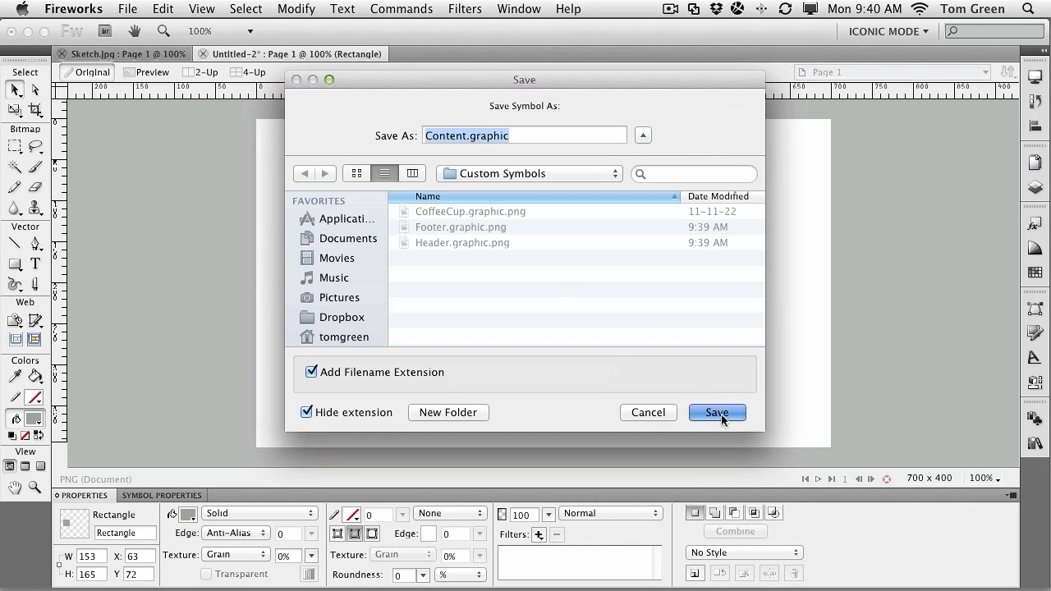
left_click(721, 414)
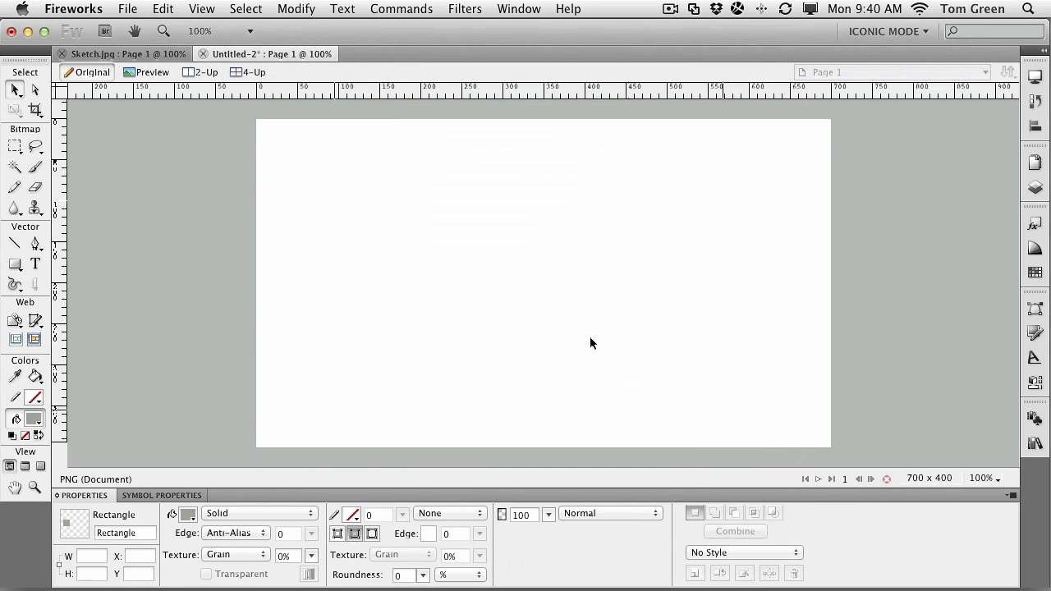
Step: Draw an upright rectangle about 123 by 163 pixels in the left half of the canvas and fill it with light grey
left_click(13, 271)
left_click_drag(309, 189, 410, 321)
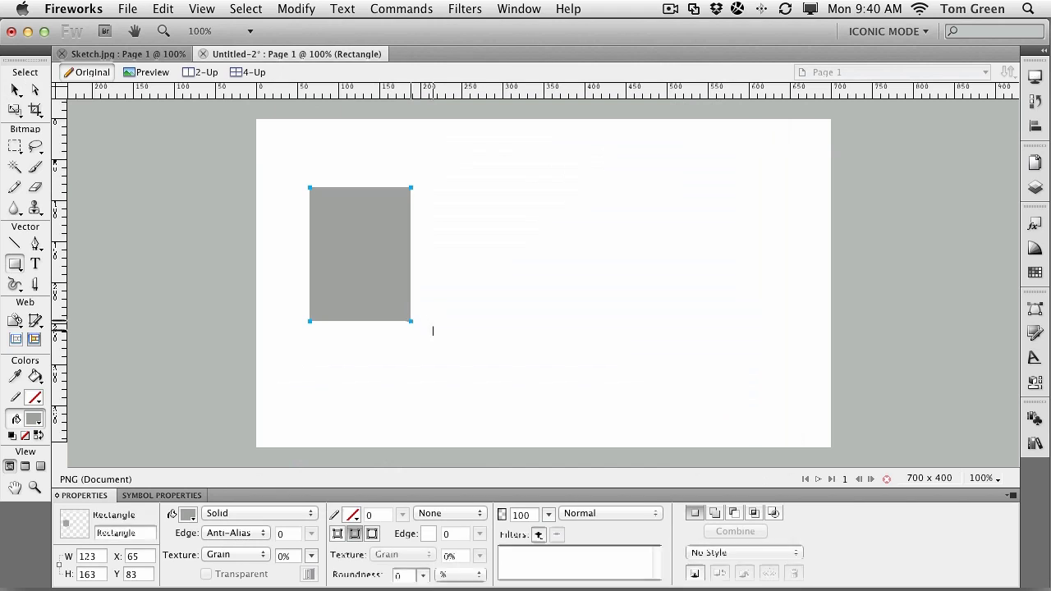
left_click(191, 517)
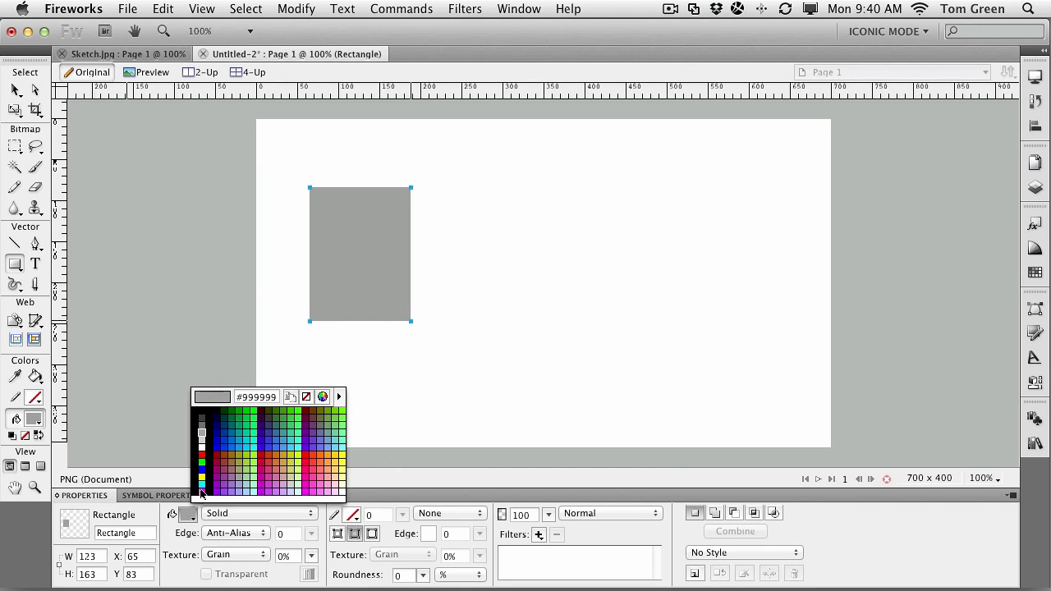
left_click(202, 443)
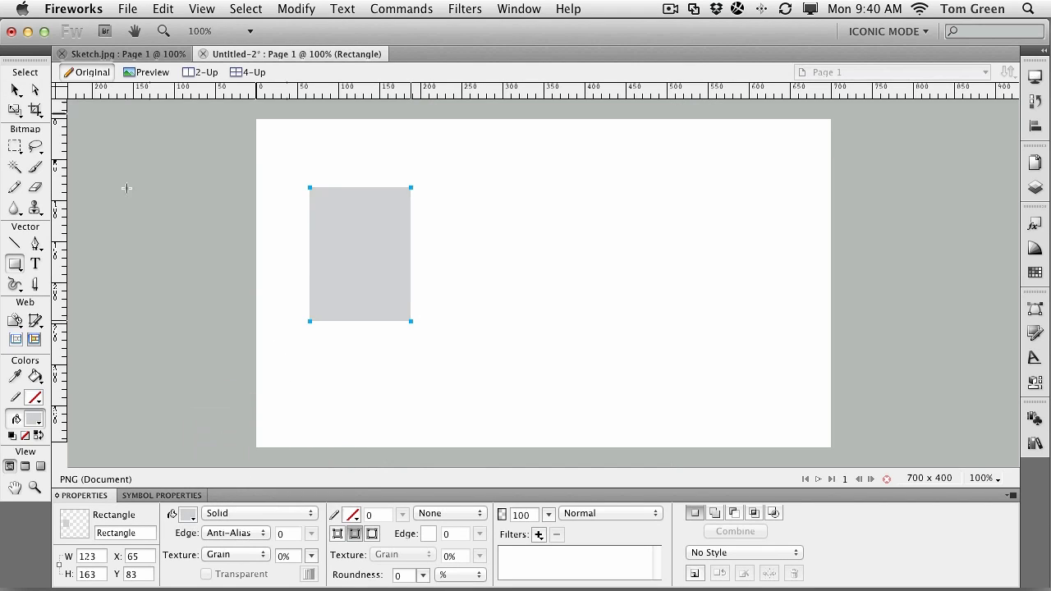
Step: Convert the light grey block to a graphic symbol named Sidebar and save it to the Common Library in Custom Symbols
right_click(358, 235)
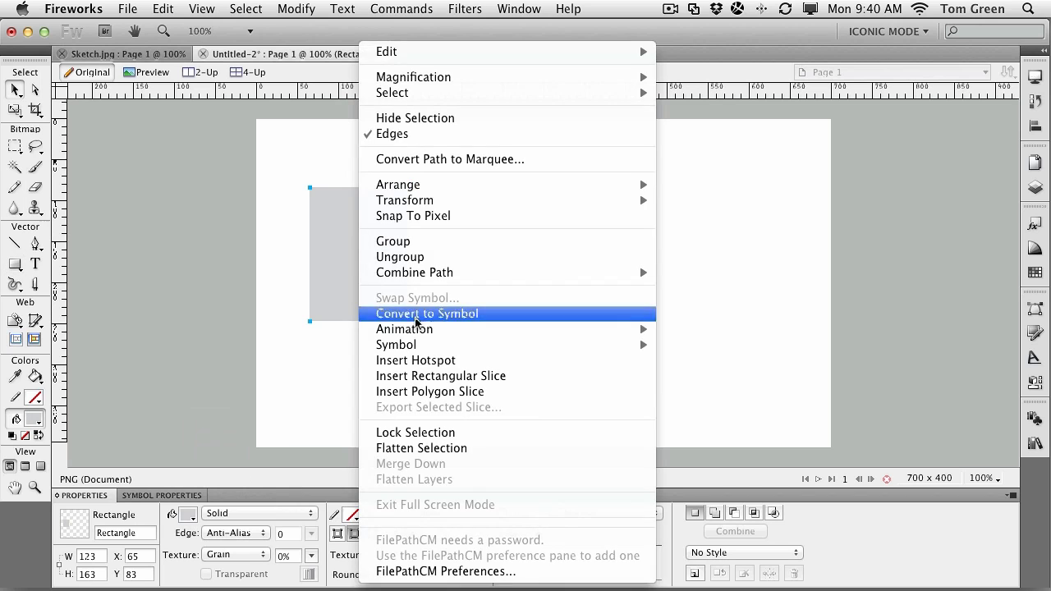
left_click(371, 307)
type("Slde")
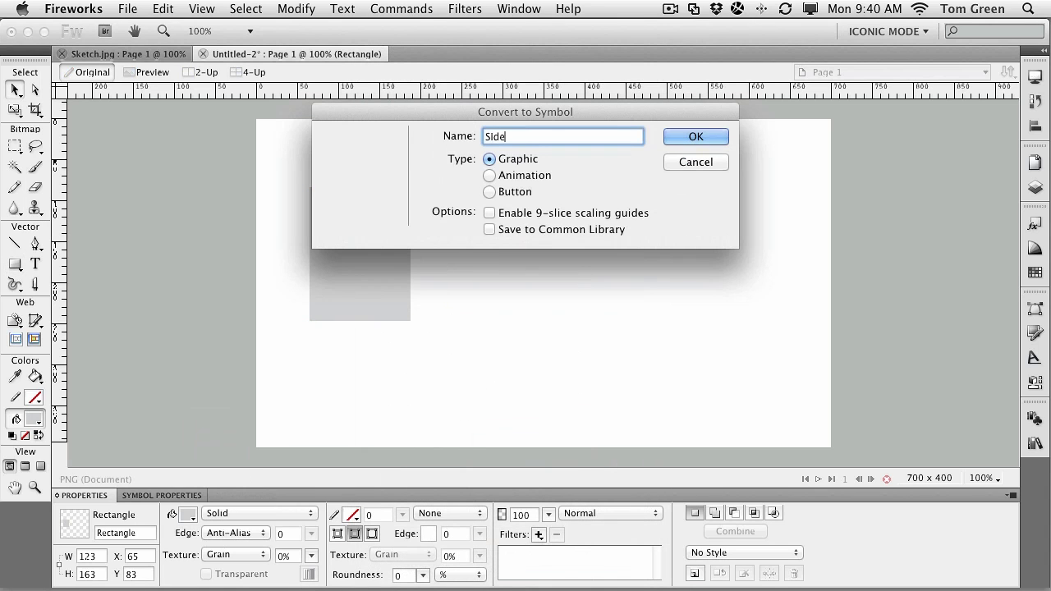
type("bar")
left_click(489, 229)
left_click(694, 138)
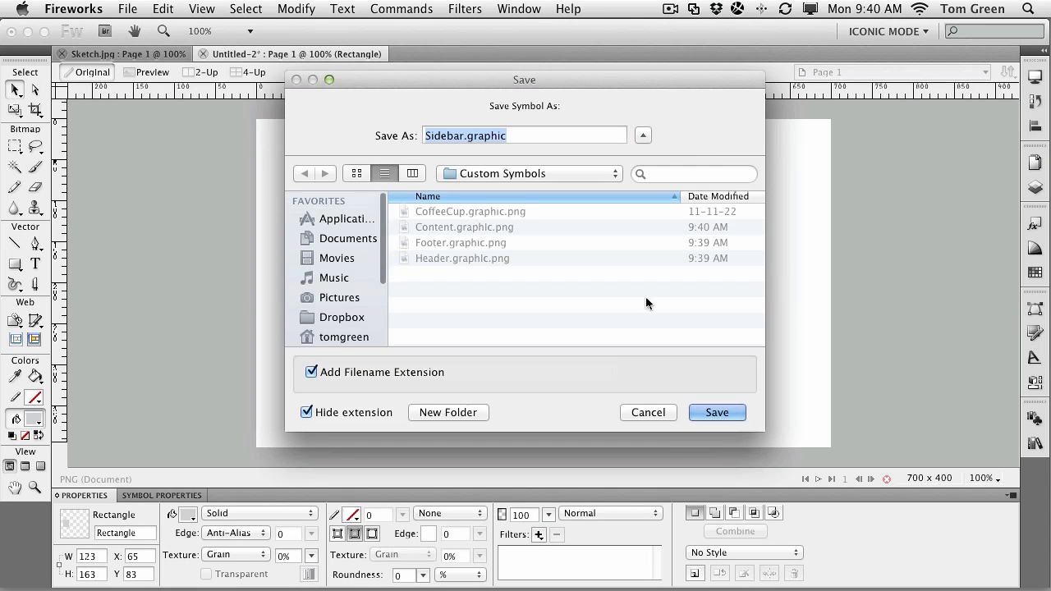
left_click(728, 417)
key("Delete")
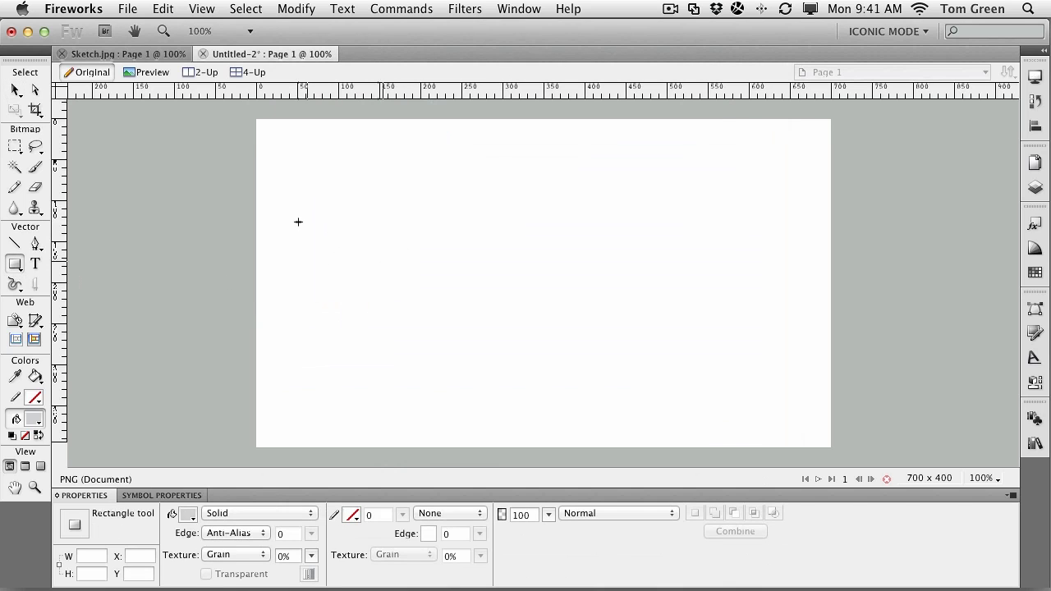
Step: Draw a wide, thin rectangle about 353 by 36 pixels in the upper half of the canvas and fill it with white
left_click_drag(292, 209, 581, 236)
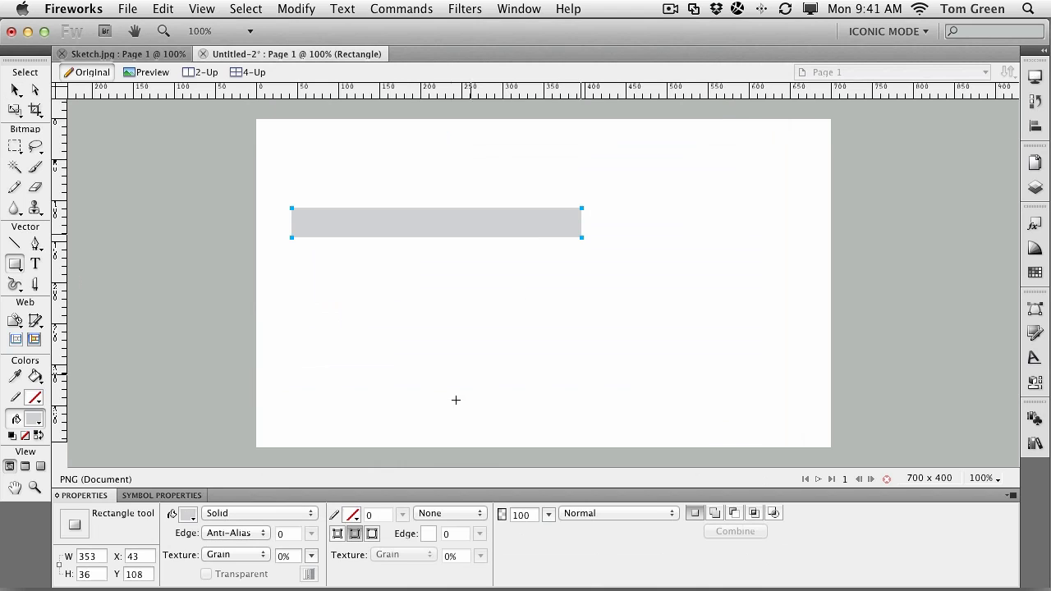
left_click(199, 514)
left_click(202, 443)
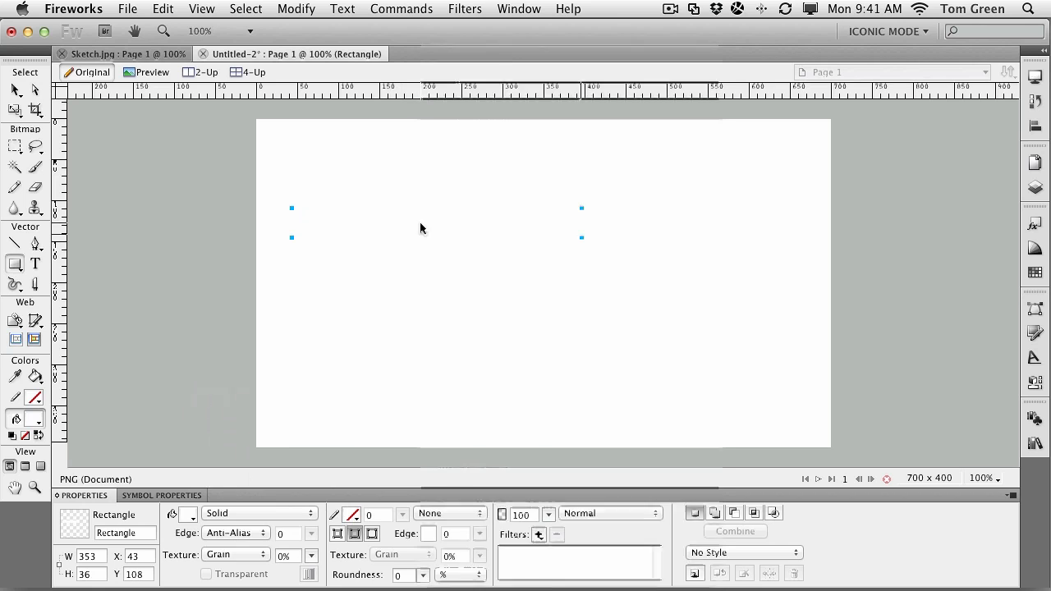
Step: Convert the white bar to a graphic symbol named Navbar and save it to the Common Library in Custom Symbols
right_click(421, 223)
left_click(481, 310)
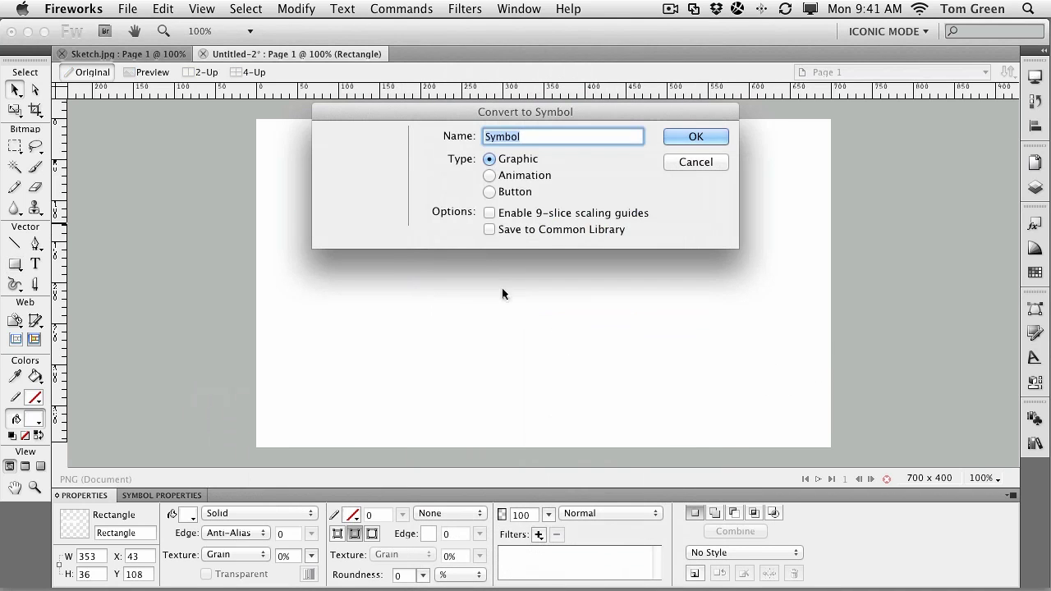
left_click(490, 229)
type("Na")
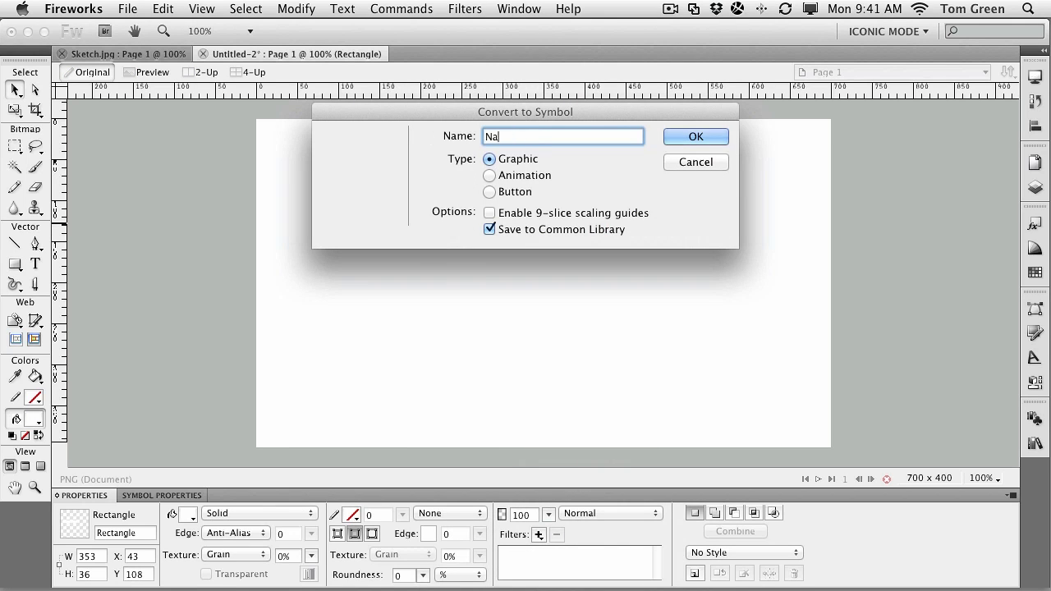
type("vbar")
left_click(670, 134)
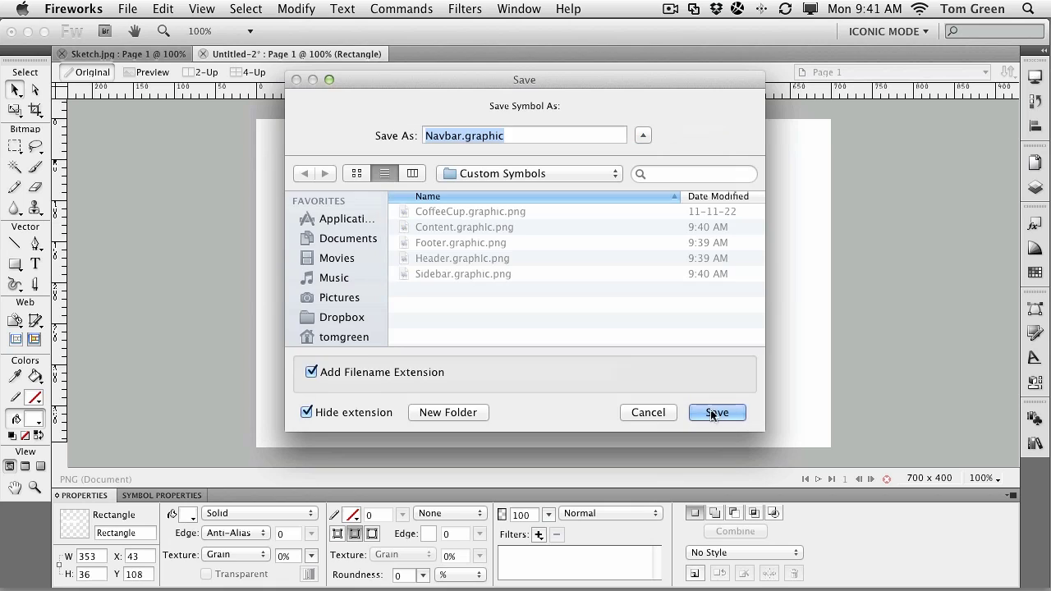
left_click(714, 412)
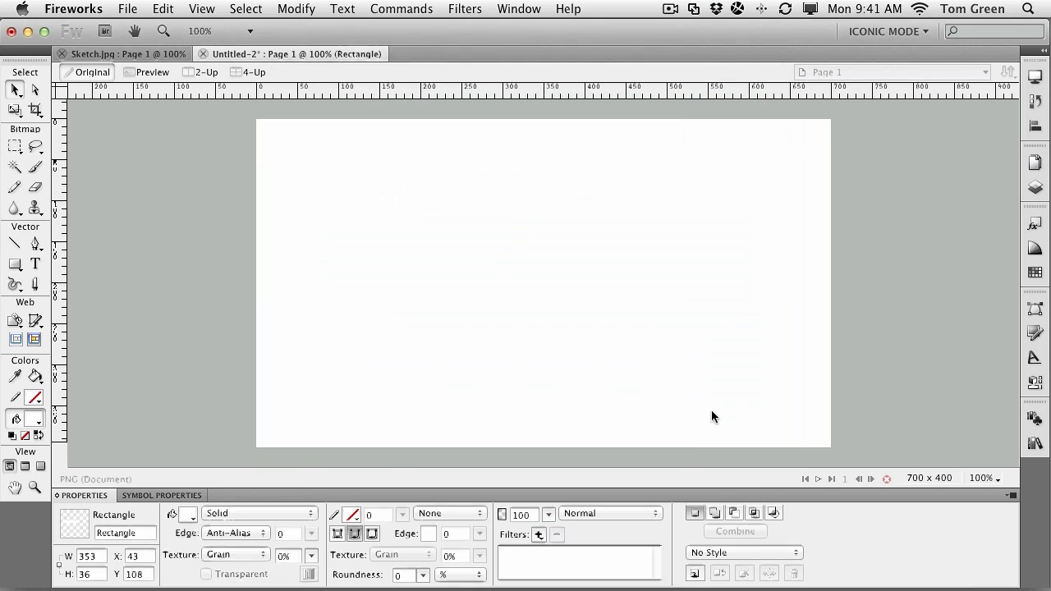
Step: Draw a rectangle about 260 by 200 pixels in the canvas's upper-left area and give it a black stroke
left_click(13, 266)
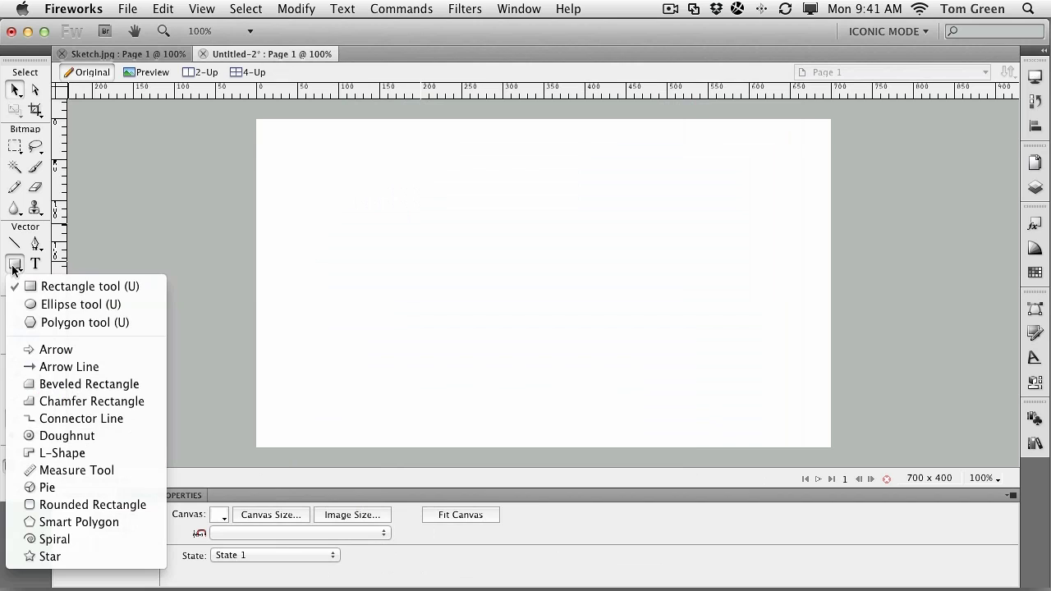
left_click(86, 286)
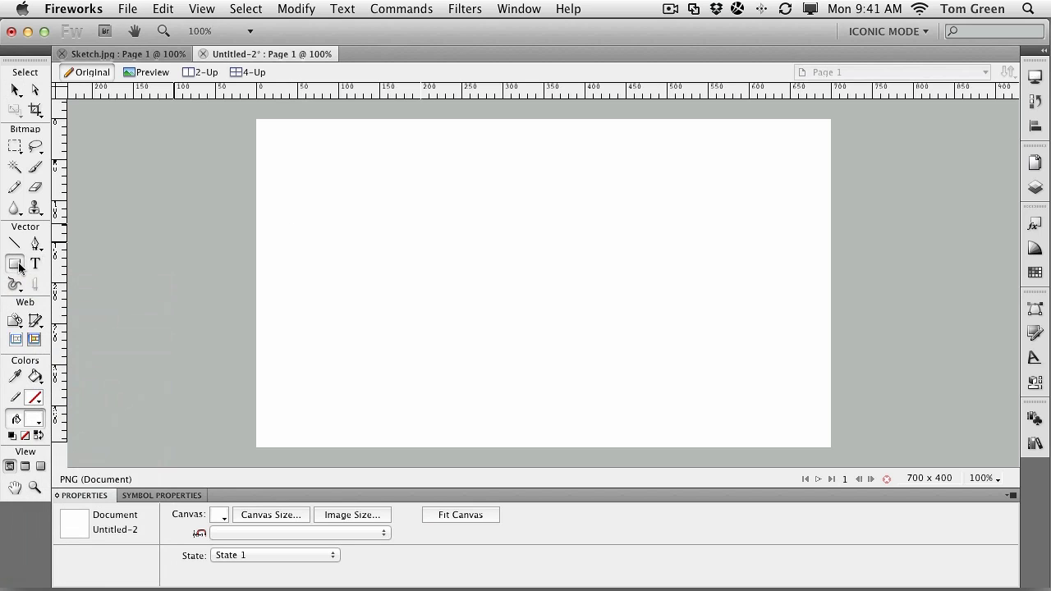
mouse_move(268, 139)
left_mouse_down()
mouse_move(417, 258)
mouse_move(507, 305)
mouse_move(493, 328)
mouse_move(482, 303)
left_mouse_up()
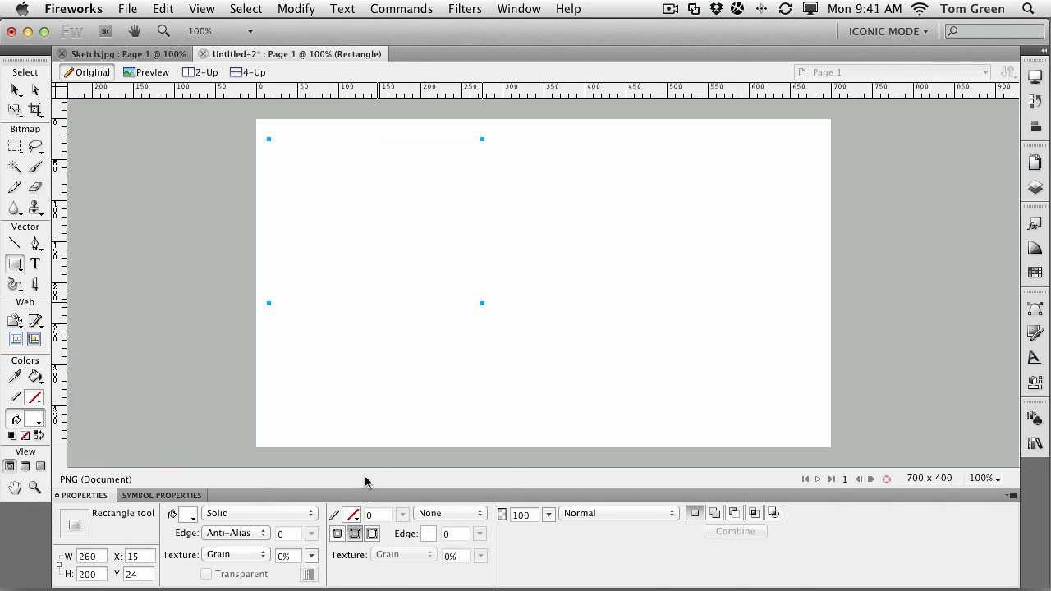
left_click(351, 515)
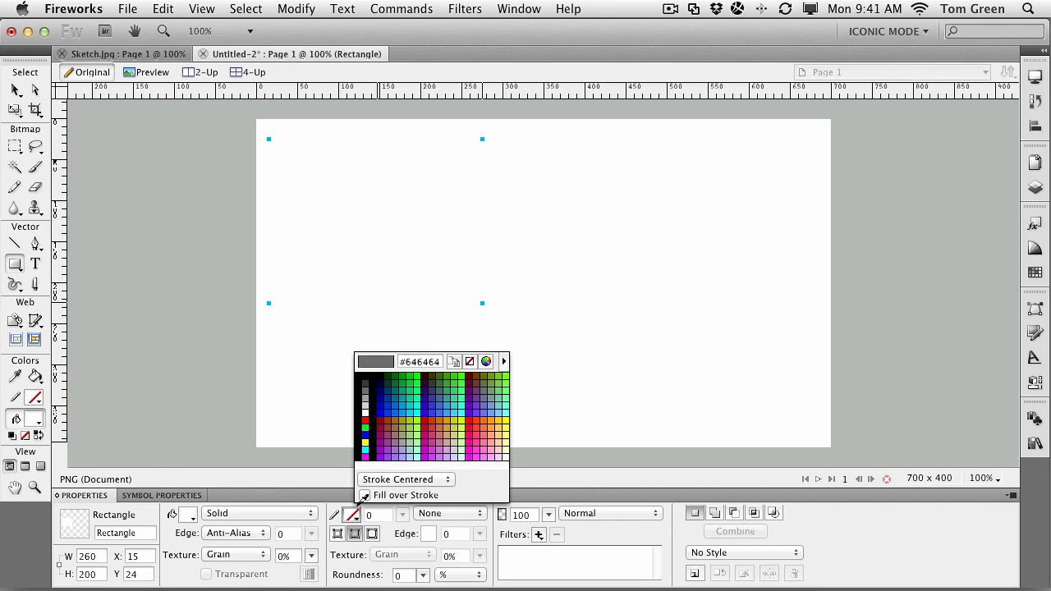
left_click(372, 366)
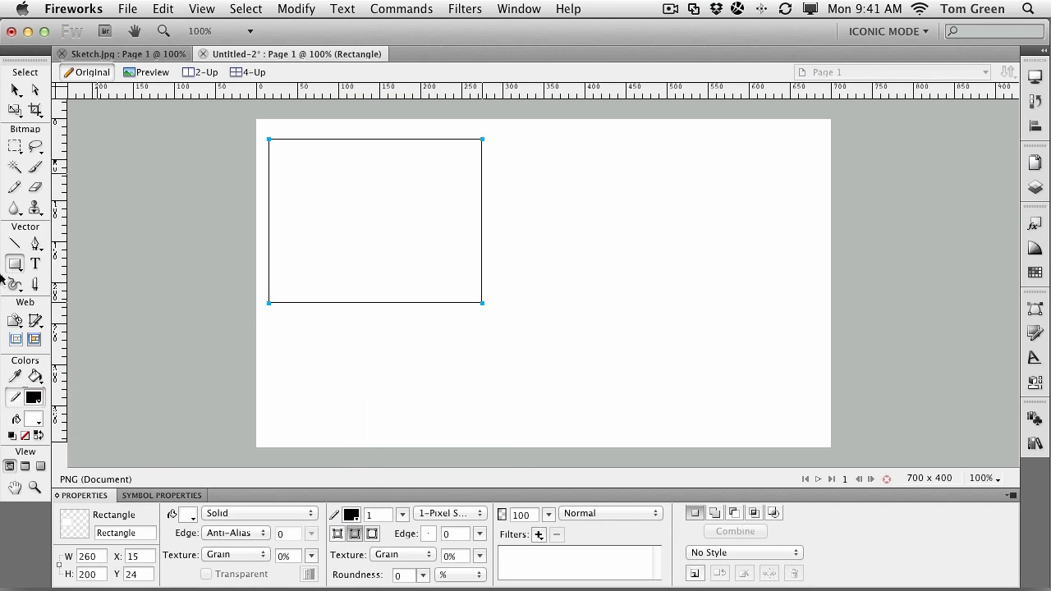
Step: Draw two diagonal lines connecting the opposite corners of the outlined rectangle to form an X
left_click(14, 242)
left_click_drag(268, 139, 482, 302)
left_click_drag(270, 302, 481, 139)
Step: Convert the rectangle and both diagonals together to a graphic symbol named Graphic and save it to the Common Library in Custom Symbols
left_click(15, 91)
left_click_drag(254, 125, 515, 341)
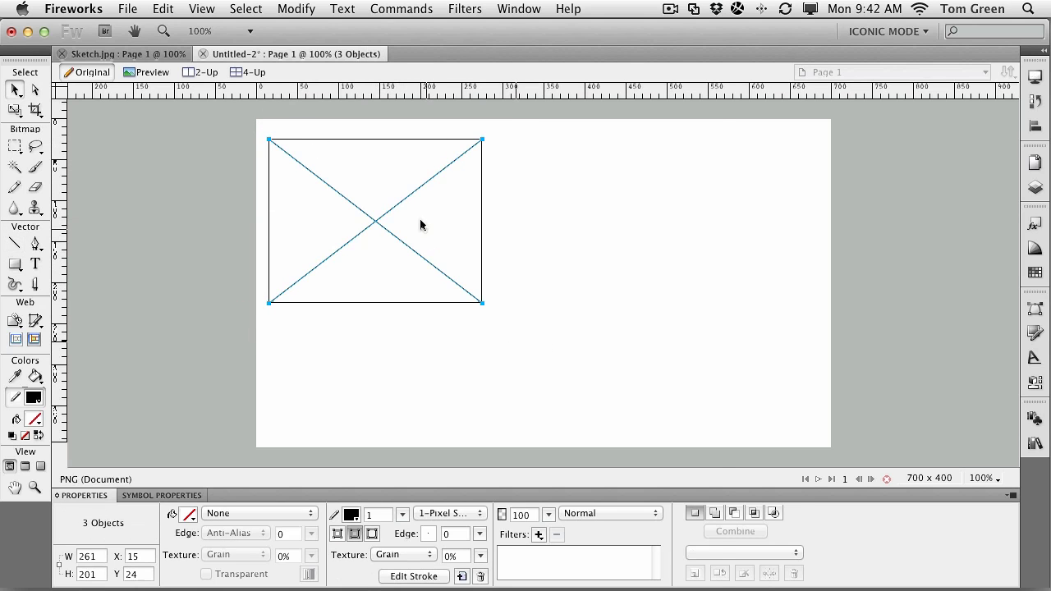
right_click(418, 224)
left_click(488, 308)
type("Graphic")
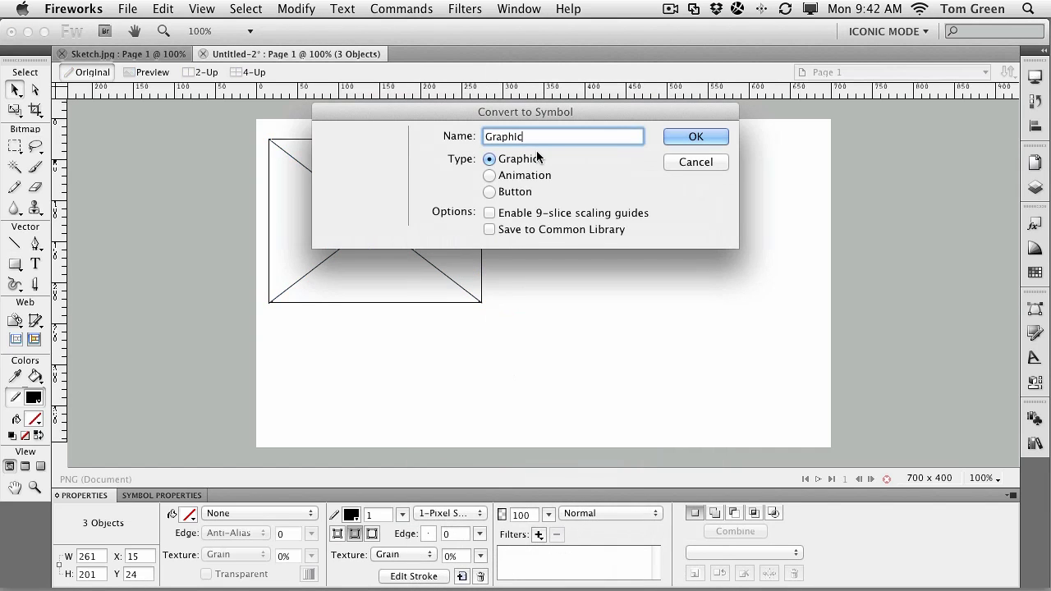
left_click(488, 227)
left_click(685, 134)
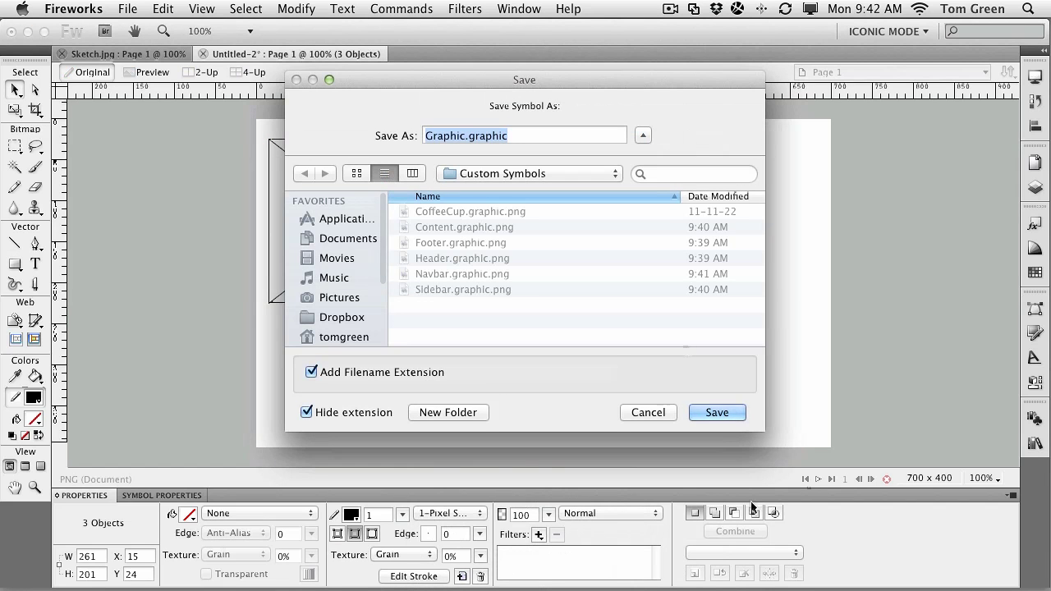
left_click(718, 410)
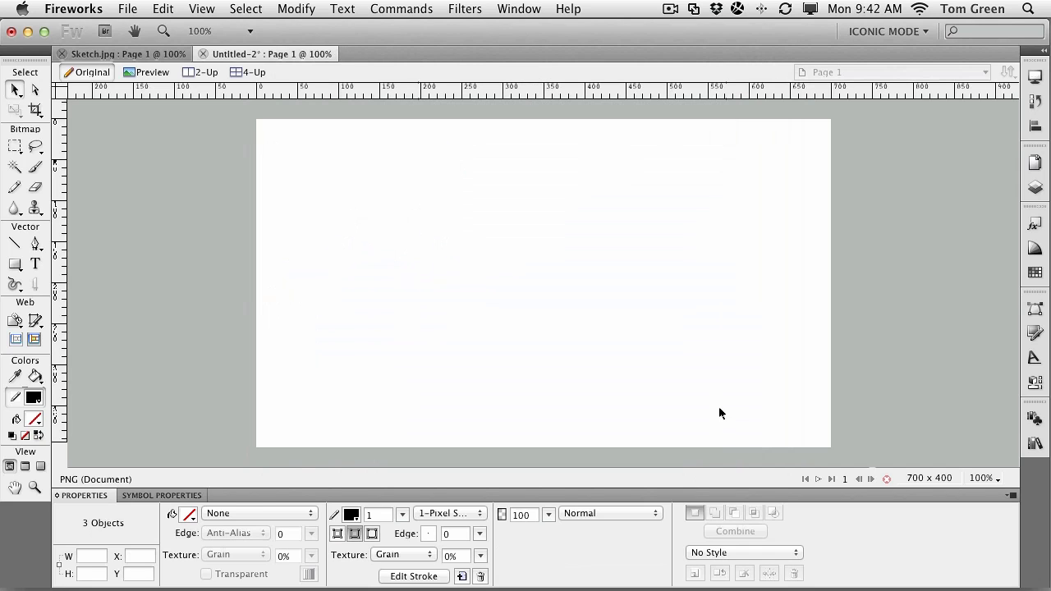
Step: Open the Common Library and expand the Custom Symbols folder to examine the saved wireframe symbols
left_click(1033, 443)
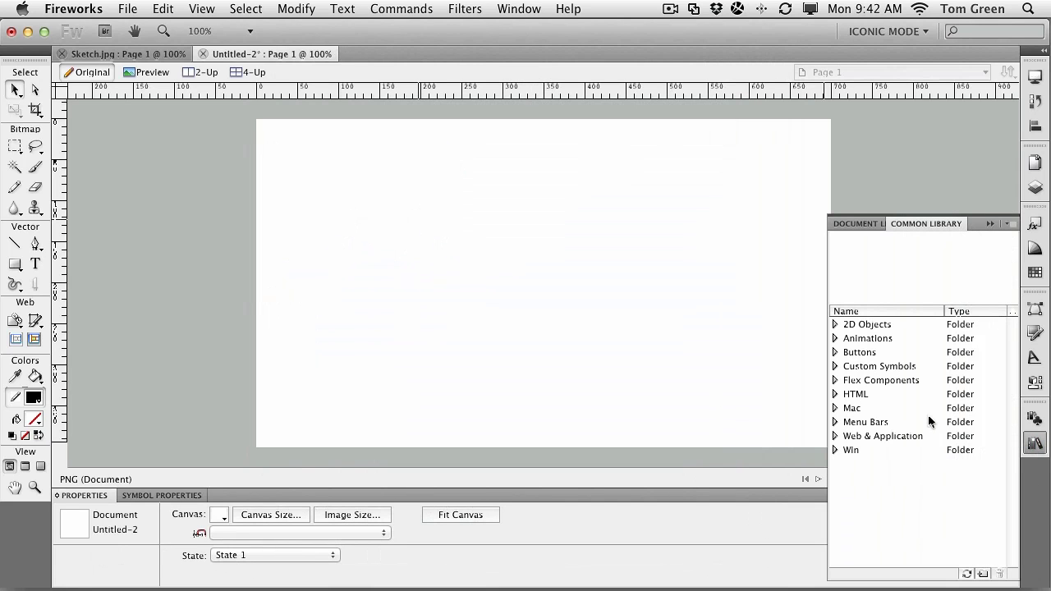
left_click(834, 366)
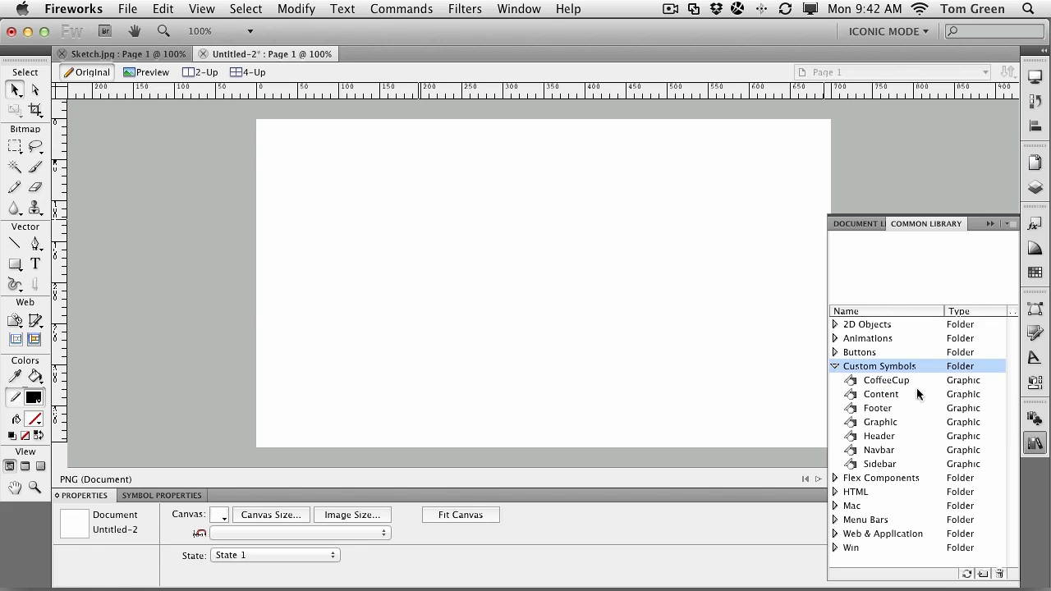